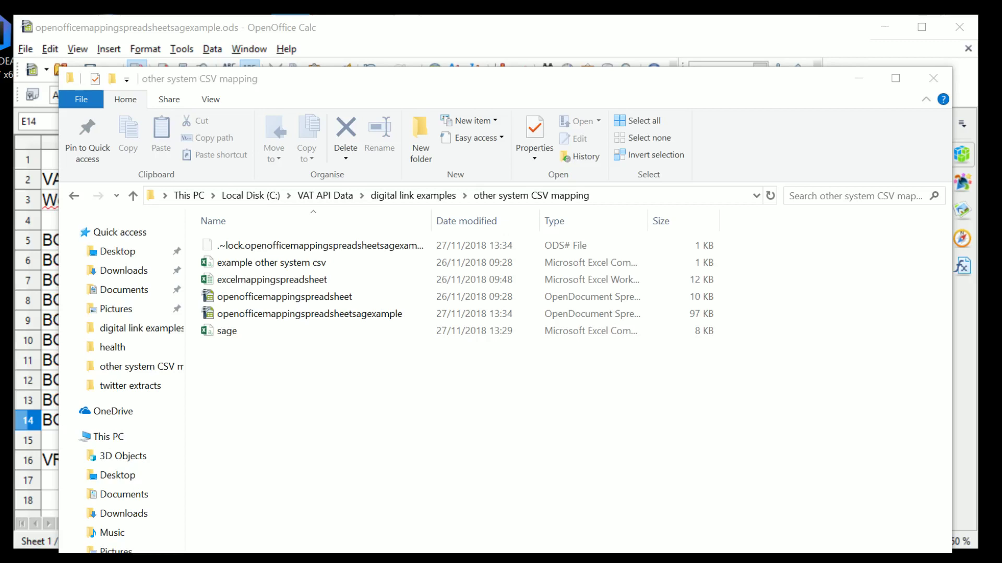
Bring up the context menu for the sage CSV file in the CSV mapping folder.
right_click(229, 337)
Review the sage CSV totals 3292.3 and 487.82 in Notepad, then return to the Calc mapping sheet.
click(278, 381)
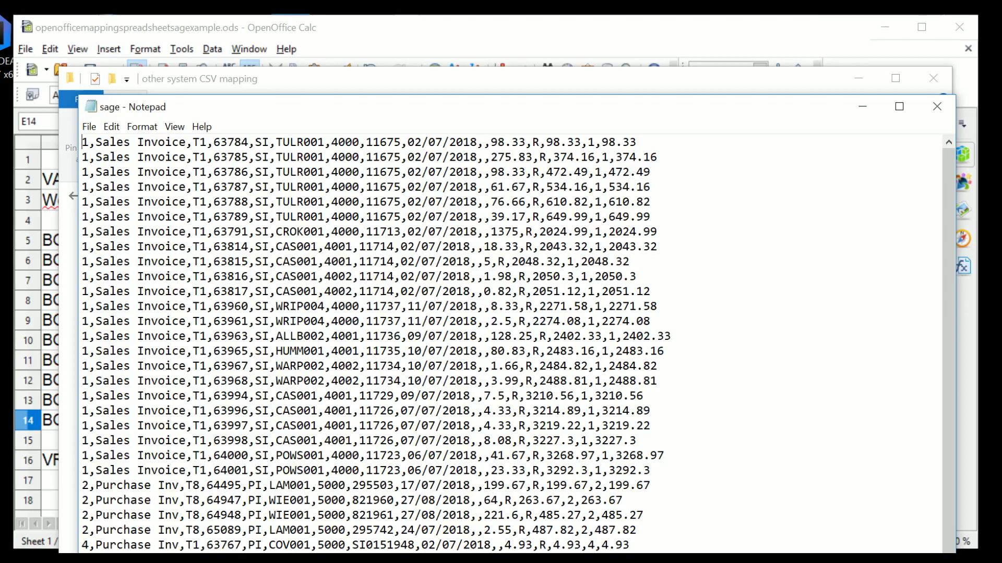
drag(608, 470, 651, 471)
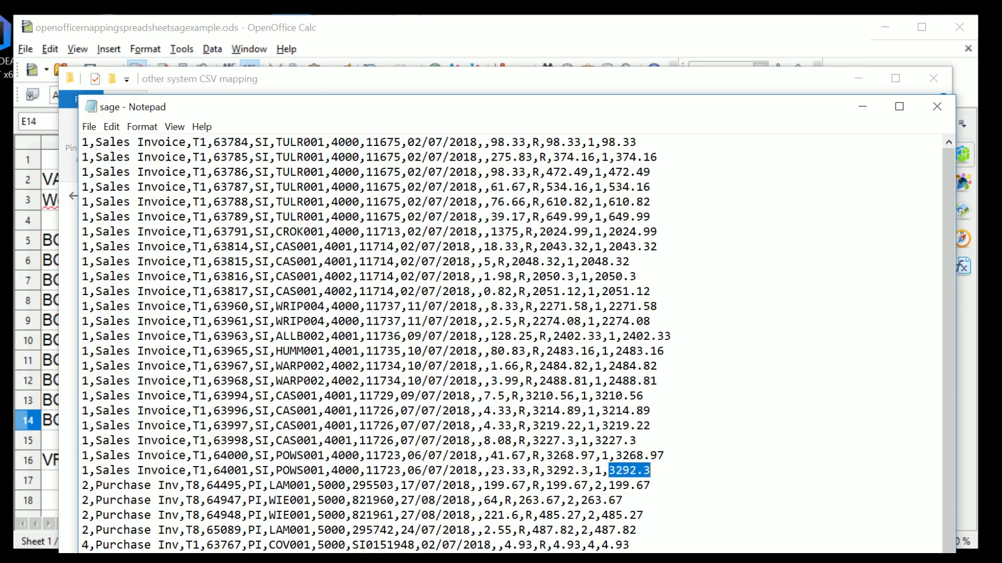
click(602, 515)
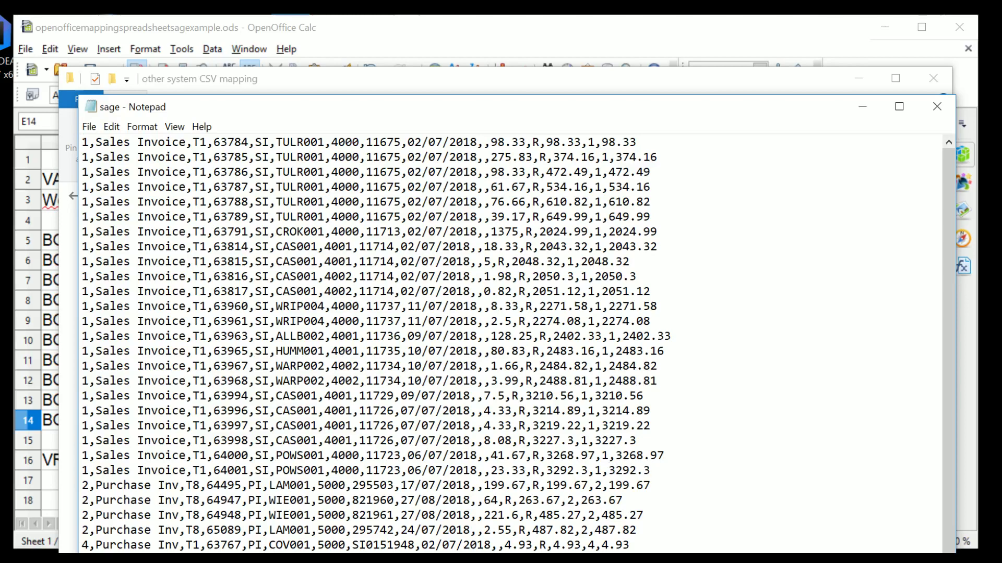
drag(594, 530, 637, 530)
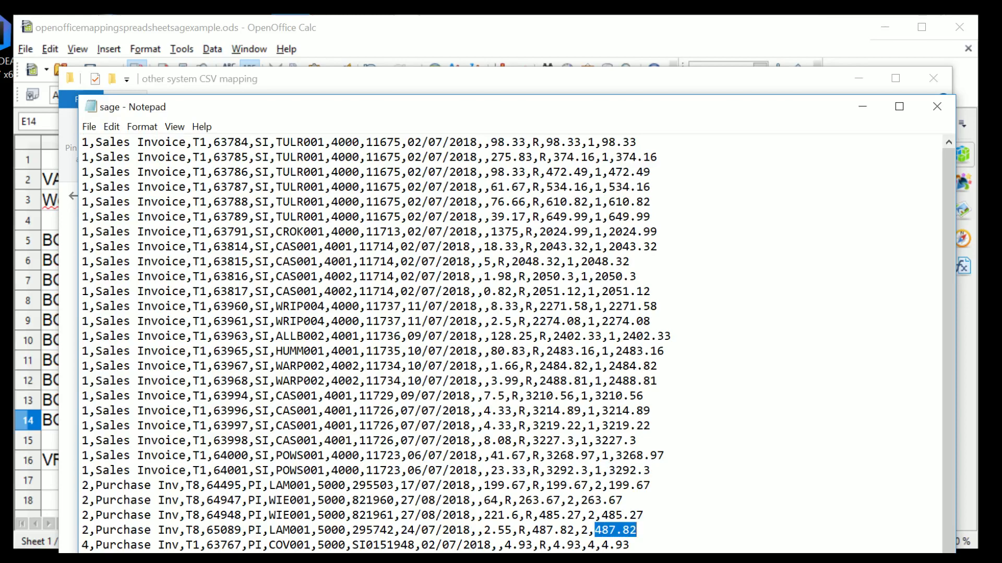
click(637, 530)
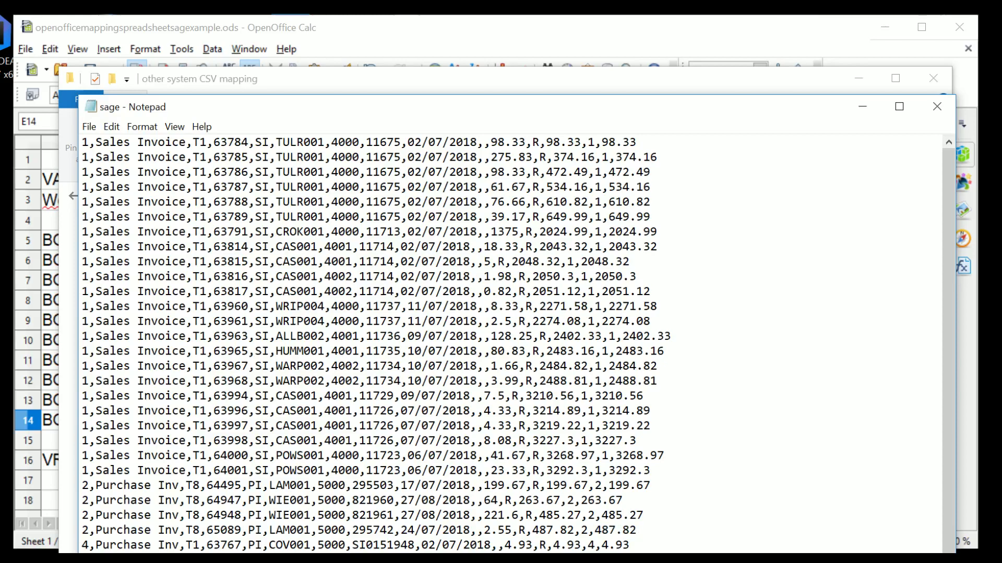
drag(949, 326, 971, 514)
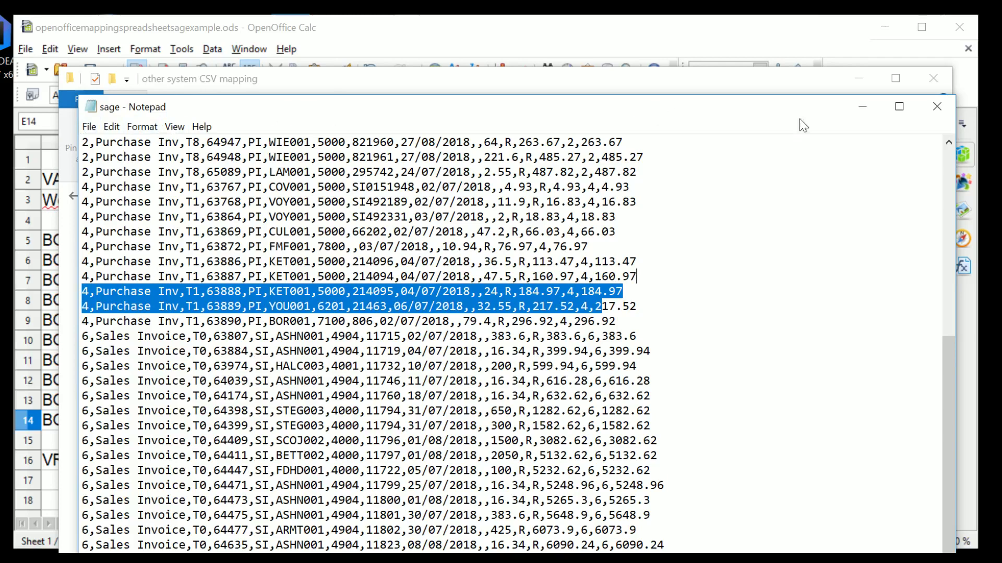
click(672, 19)
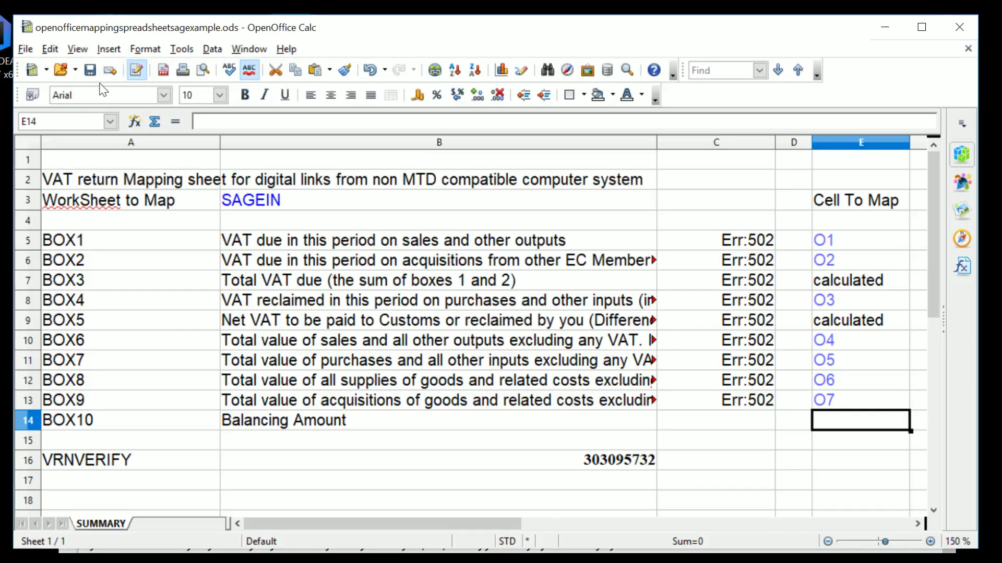
Insert sage.csv as a new comma-separated sheet via Insert > Sheet From File.
click(109, 50)
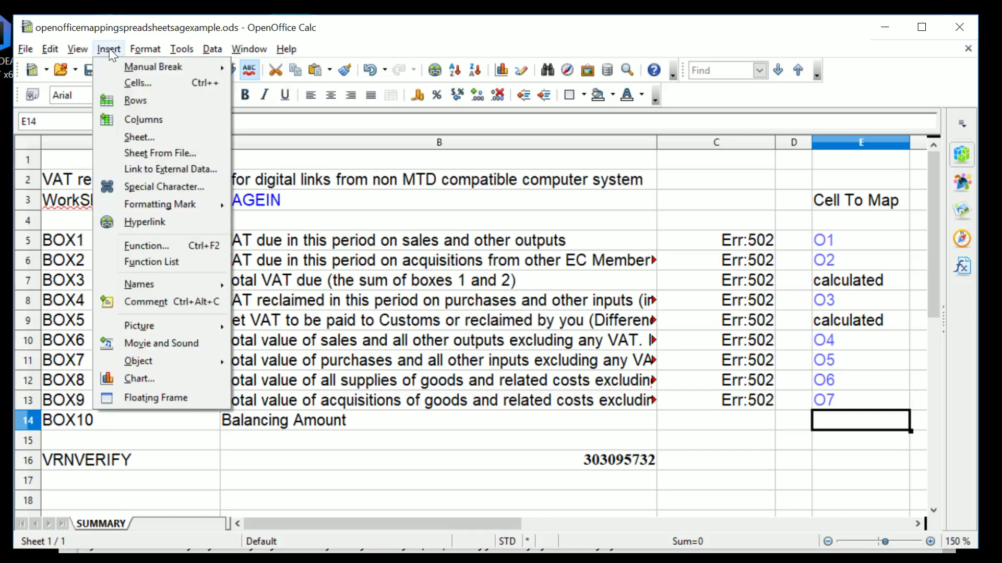
click(144, 157)
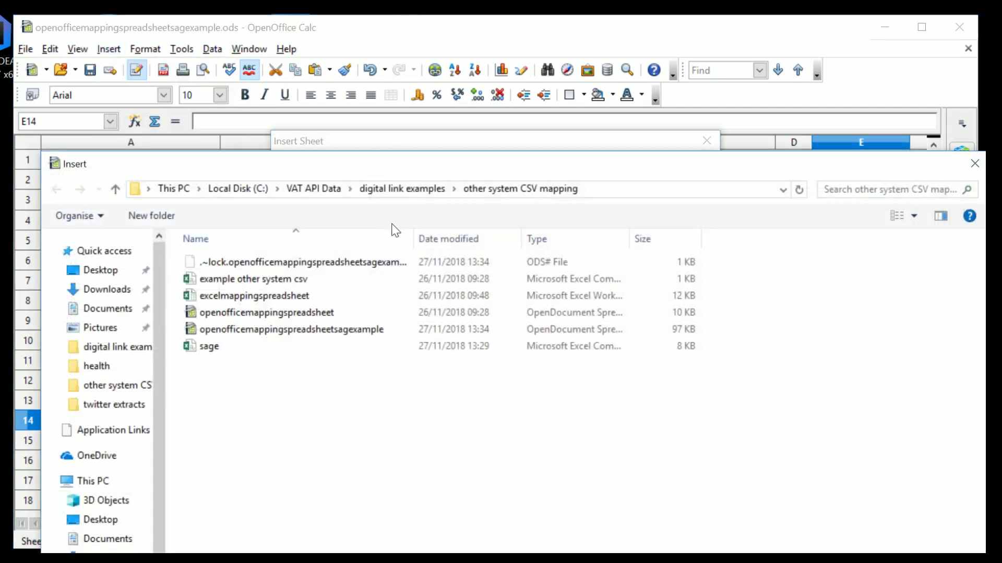
double_click(213, 346)
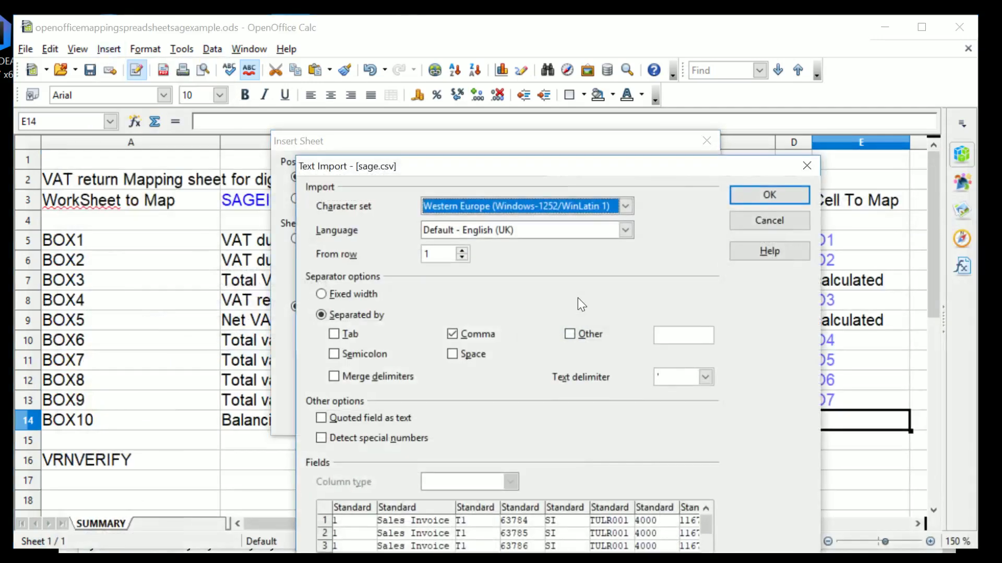
click(755, 196)
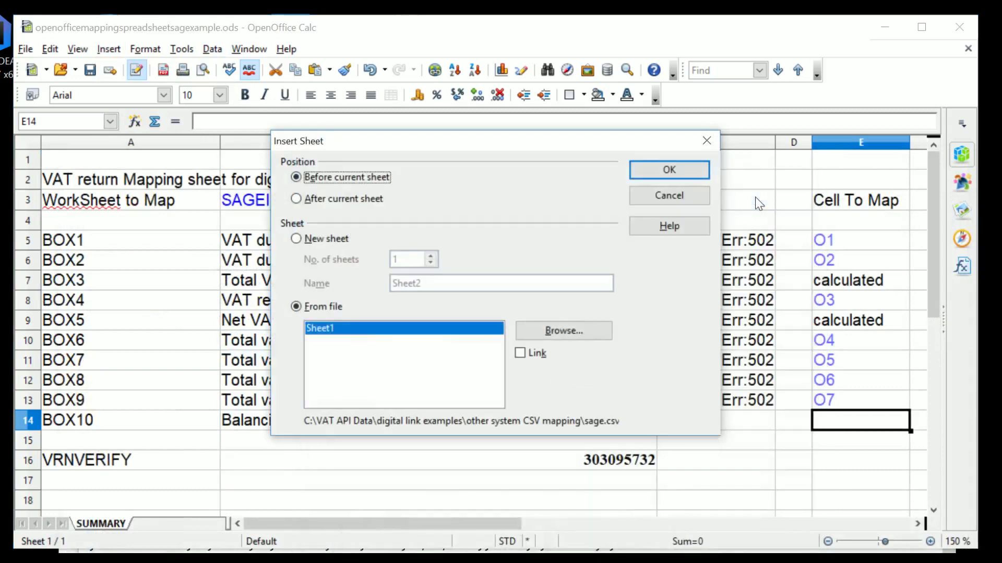
click(660, 171)
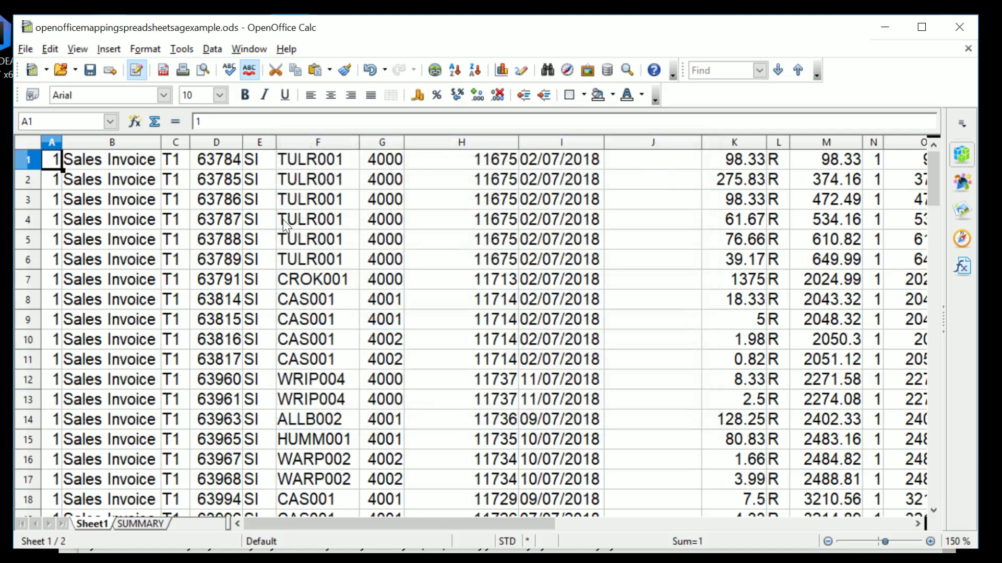
Inspect the imported columns N and O down to the sales total 3292.3 in O23.
key(Right)
key(Right)
key(Right)
key(Right)
key(Right)
key(Right)
key(Right)
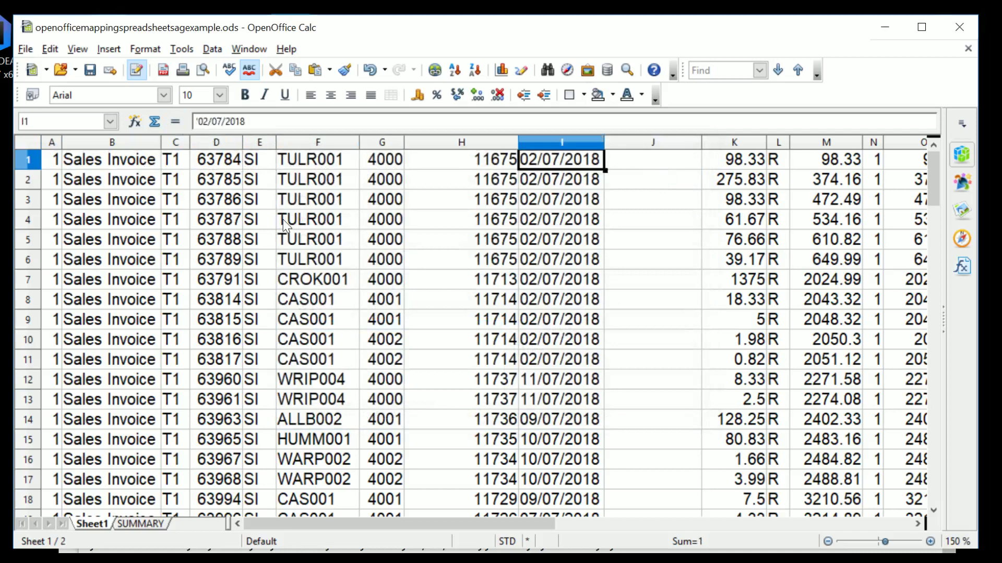
key(Right)
key(Right)
key(Right)
key(Right)
key(Right)
key(Right)
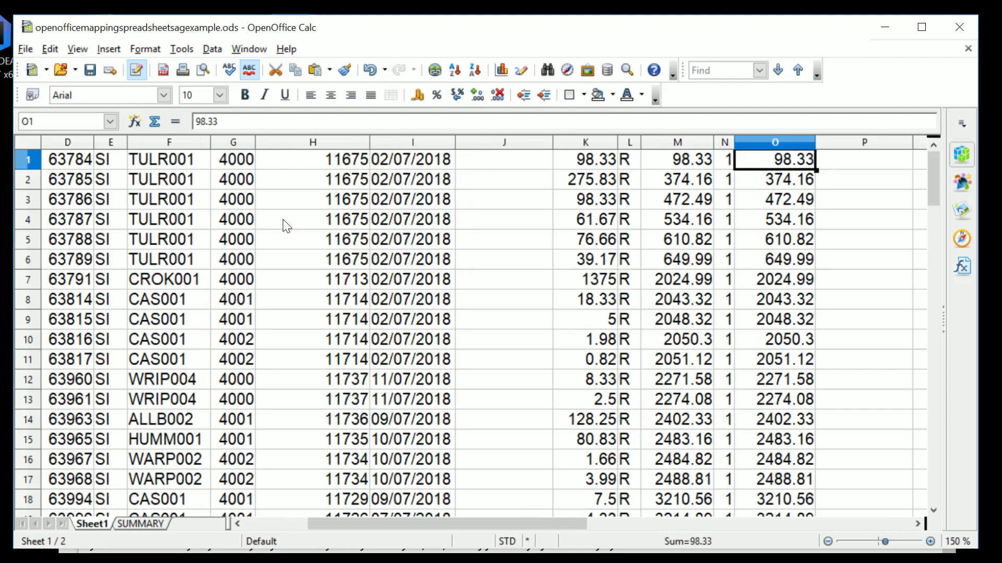
key(Down)
key(Down)
key(Down)
key(Down)
key(Down)
key(Down)
key(Down)
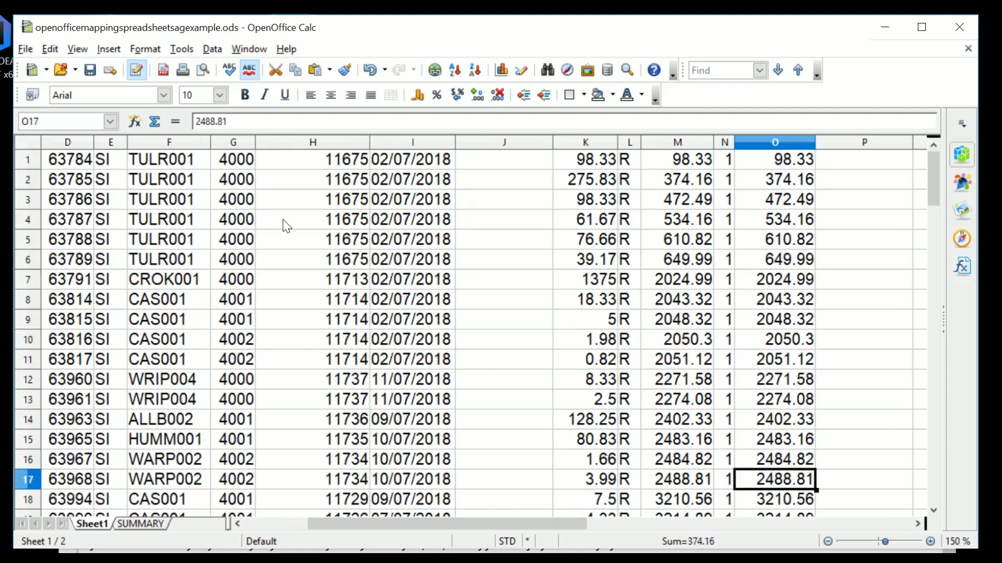
key(Left)
key(Down)
key(Down)
key(Up)
key(Up)
key(Up)
key(Up)
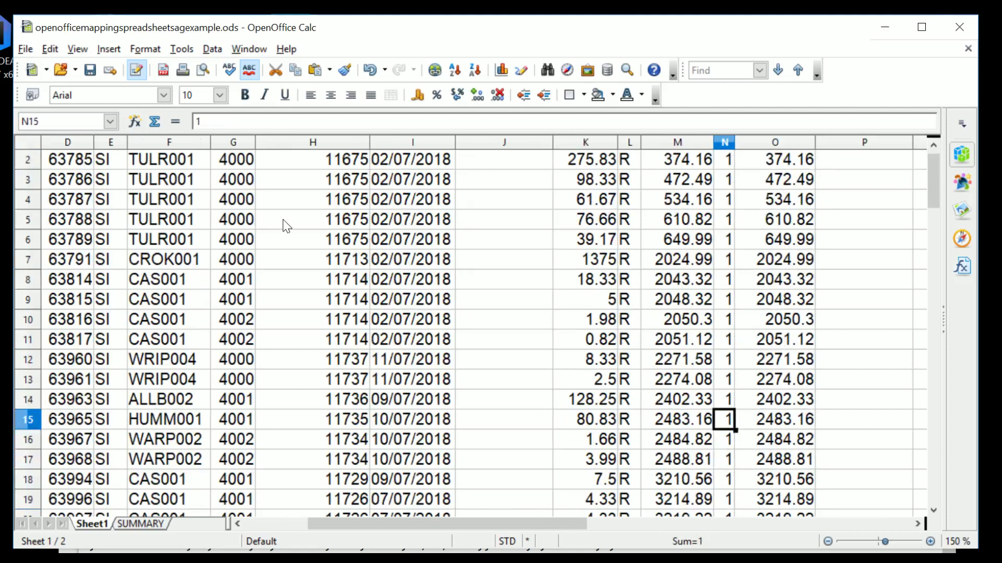
key(Up)
key(Up)
key(Down)
key(Down)
key(Down)
key(Down)
key(Down)
key(Down)
key(Down)
key(Down)
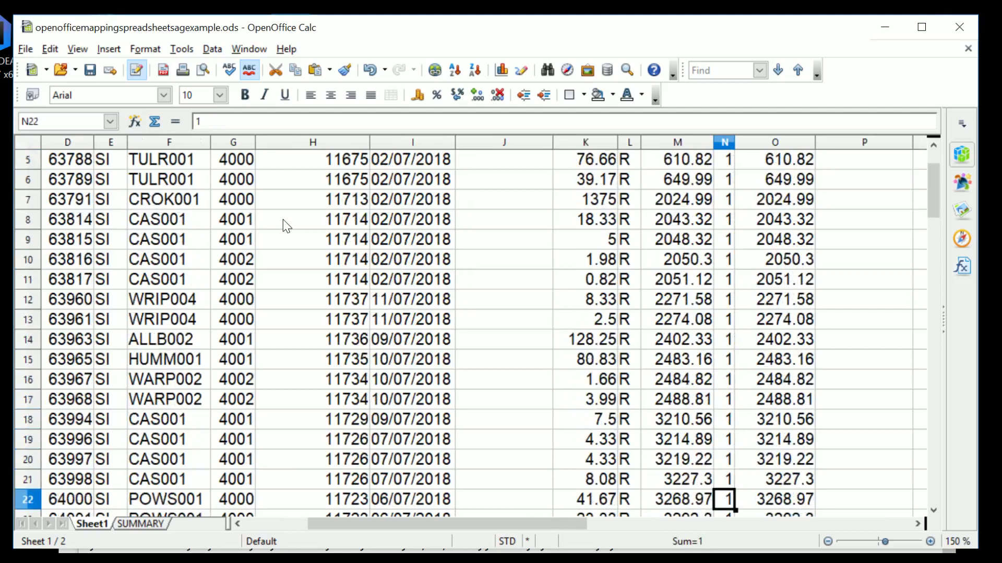
key(Down)
key(Down)
key(Down)
key(Down)
key(Down)
key(Up)
key(Up)
key(Up)
key(Up)
key(Up)
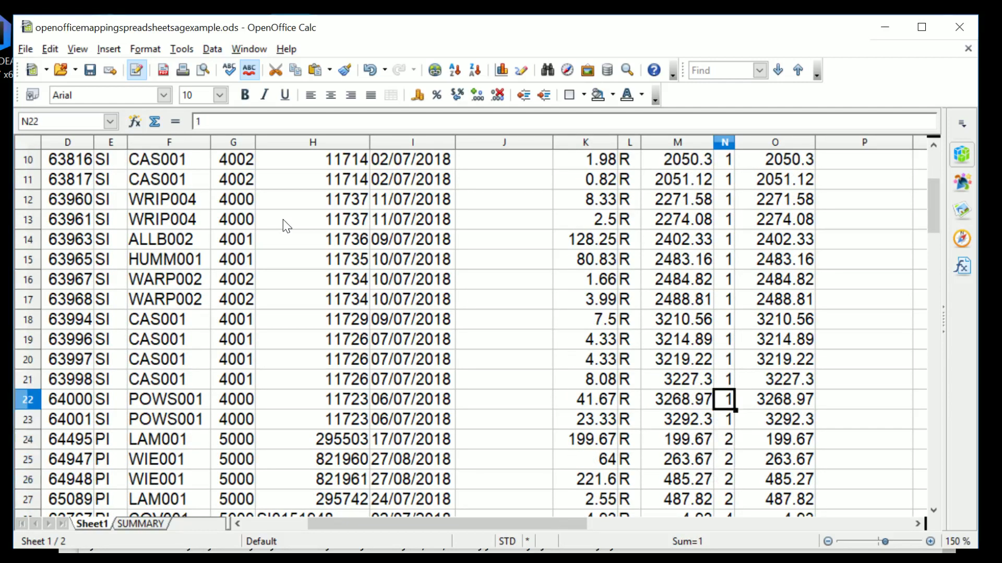
key(Down)
key(Right)
key(Left)
key(Right)
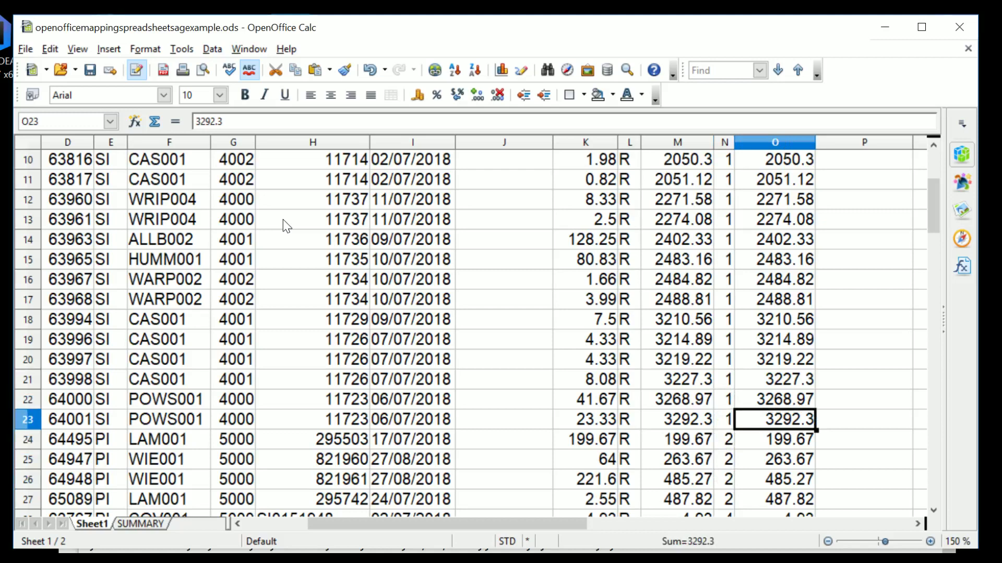
Enter O23 as the BOX1 cell reference in E5 on the SUMMARY sheet.
click(135, 524)
key(Up)
key(Up)
key(Up)
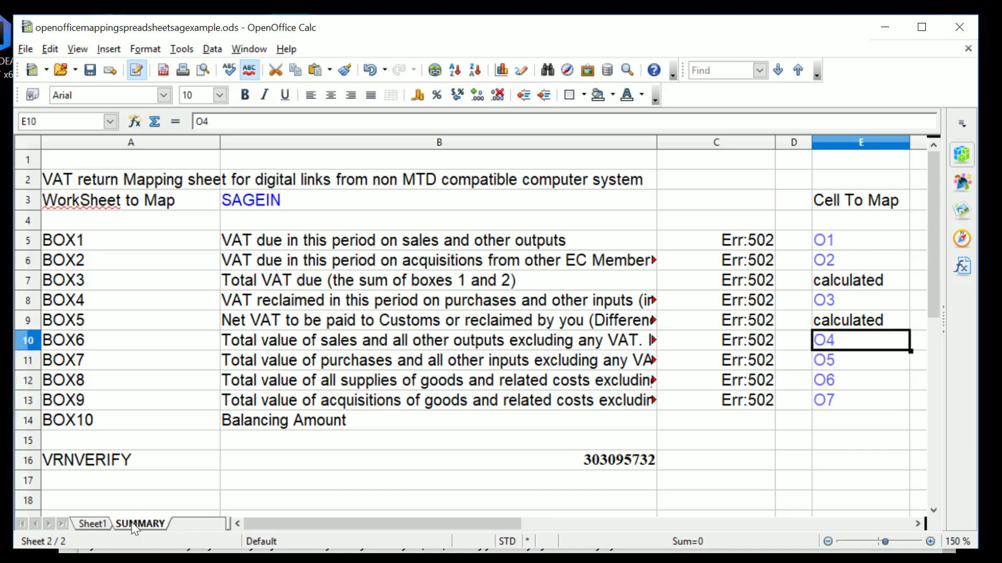
key(Up)
key(Up)
key(Up)
key(Up)
key(Up)
text())
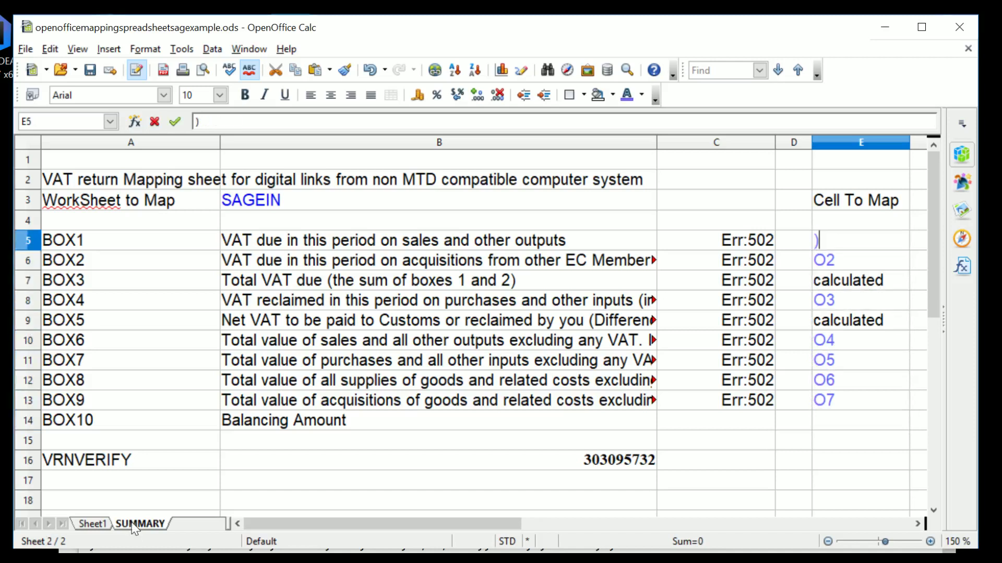
text(23)
key(BackSpace)
key(BackSpace)
key(BackSpace)
text(O23)
key(Return)
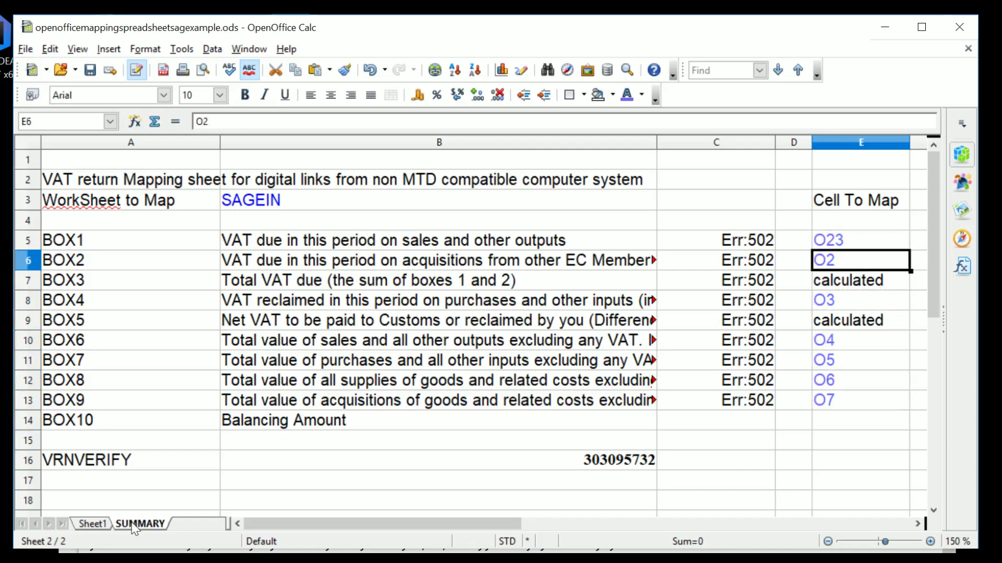
Rename the imported sage data sheet to GREEN and return to SUMMARY.
click(84, 525)
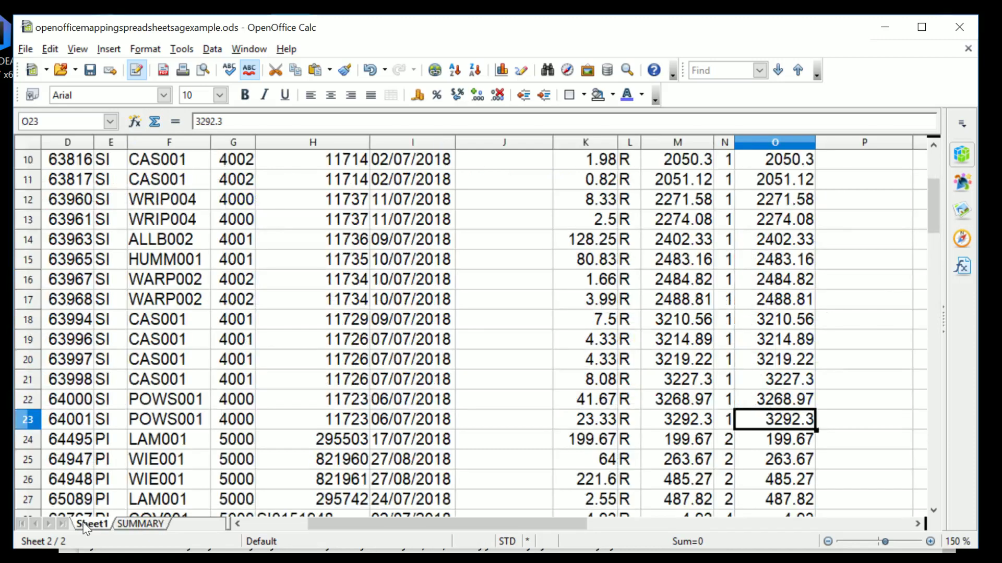
right_click(84, 526)
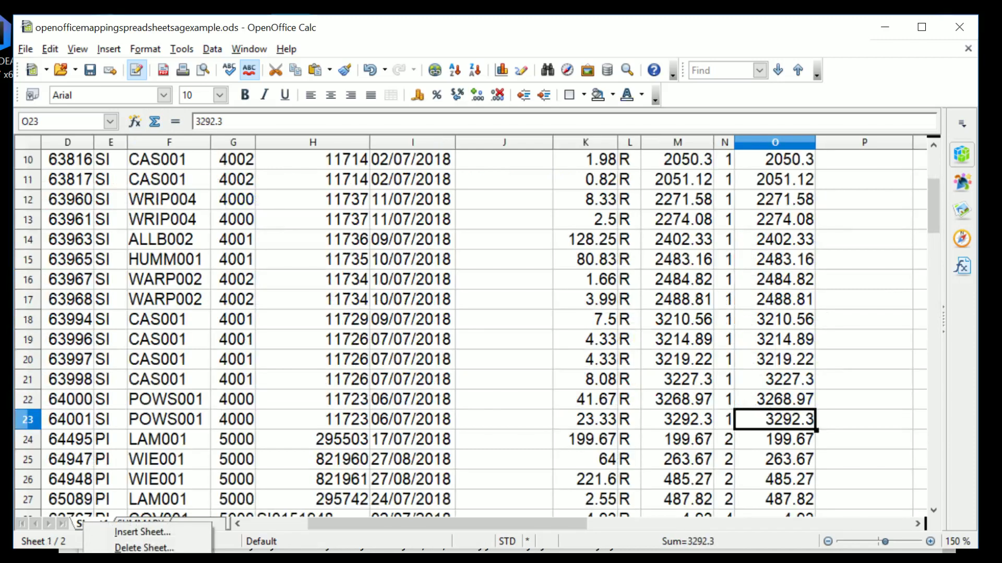
click(141, 562)
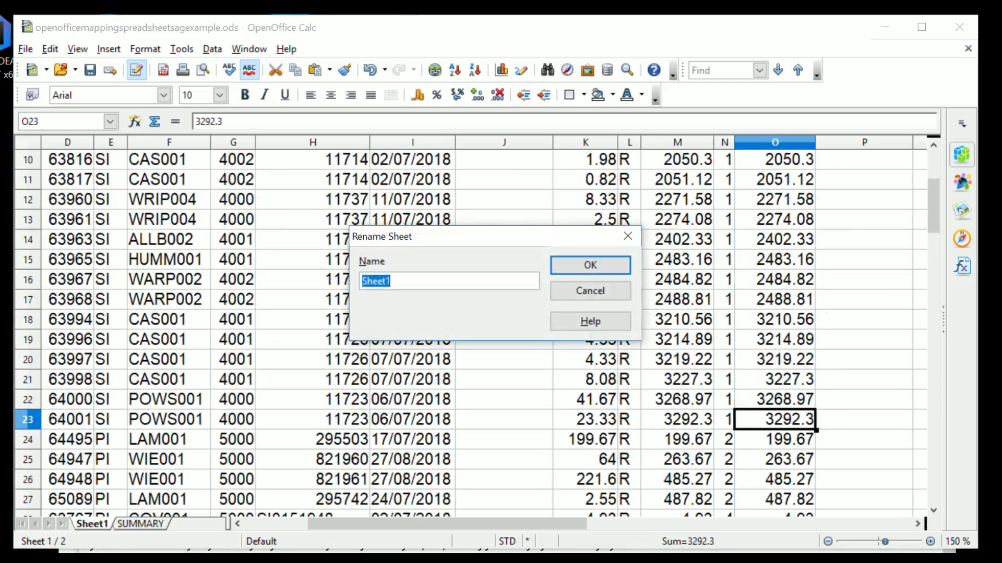
text(GREEN)
key(Return)
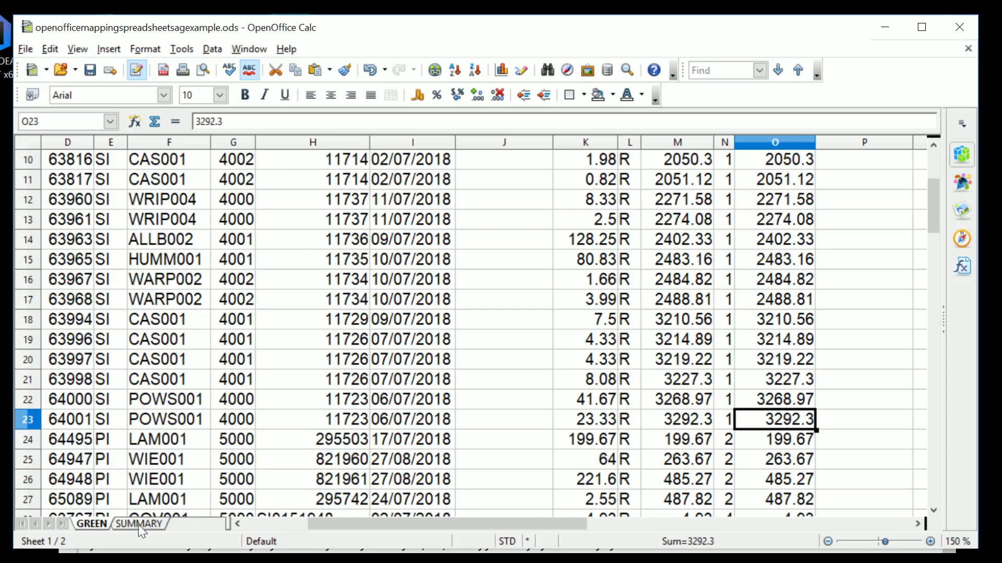
click(139, 525)
key(Up)
key(Up)
key(Up)
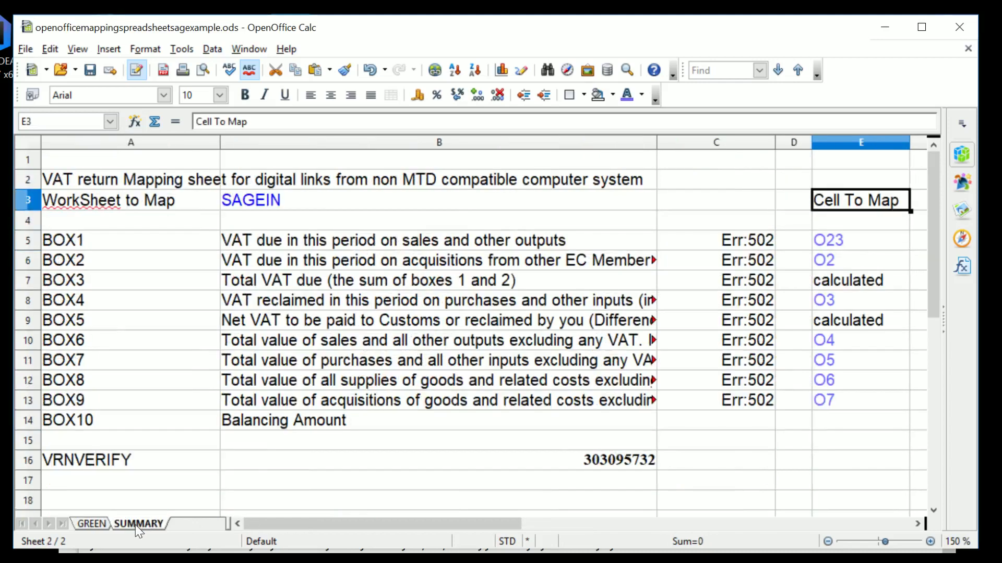
Replace SAGEIN with GREEN in B3 as the worksheet to map, so BOX1 shows 3292.3.
key(Left)
key(Left)
key(Left)
key(Left)
key(Right)
text(GR)
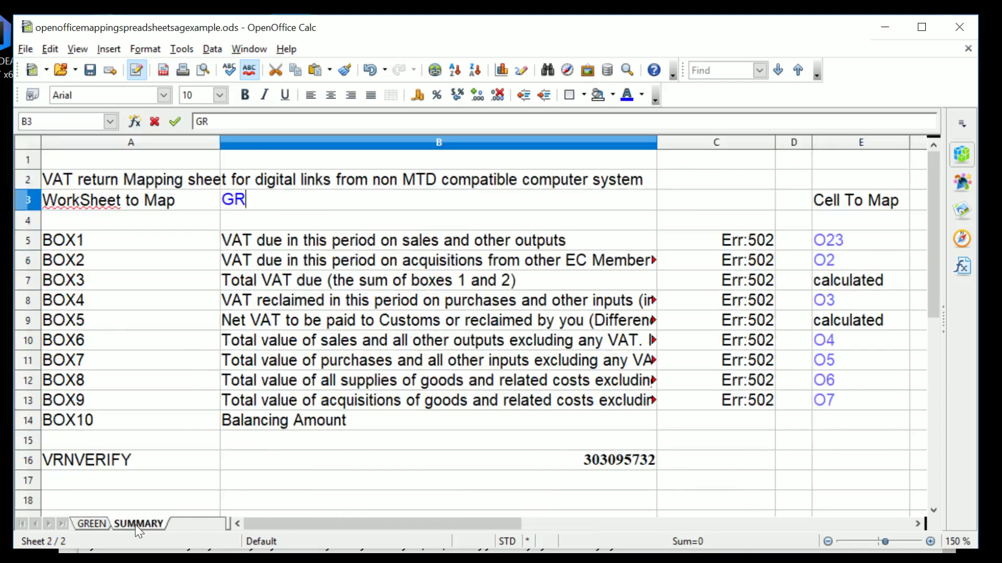
text(EEN)
key(Return)
key(Down)
key(Right)
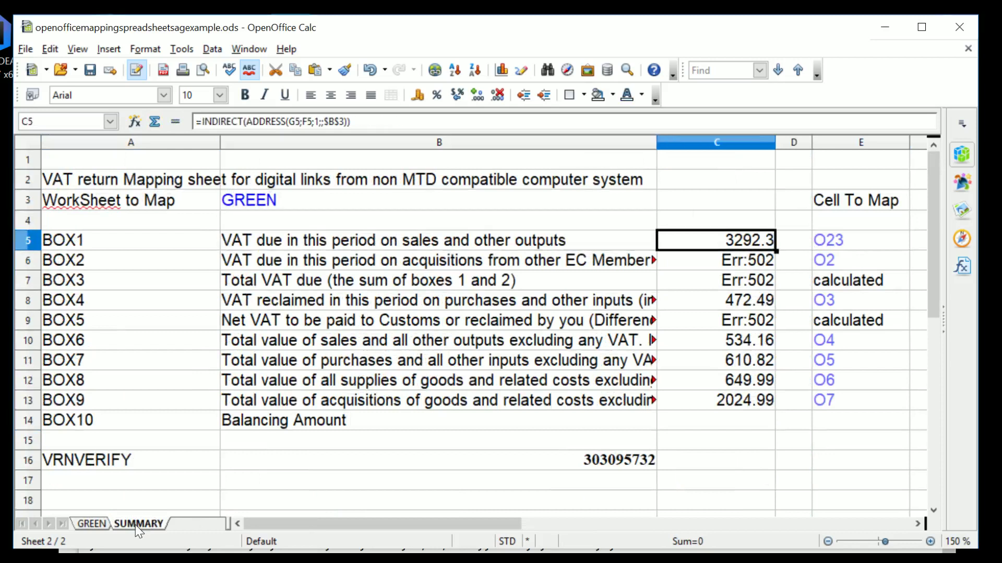
key(Right)
key(Right)
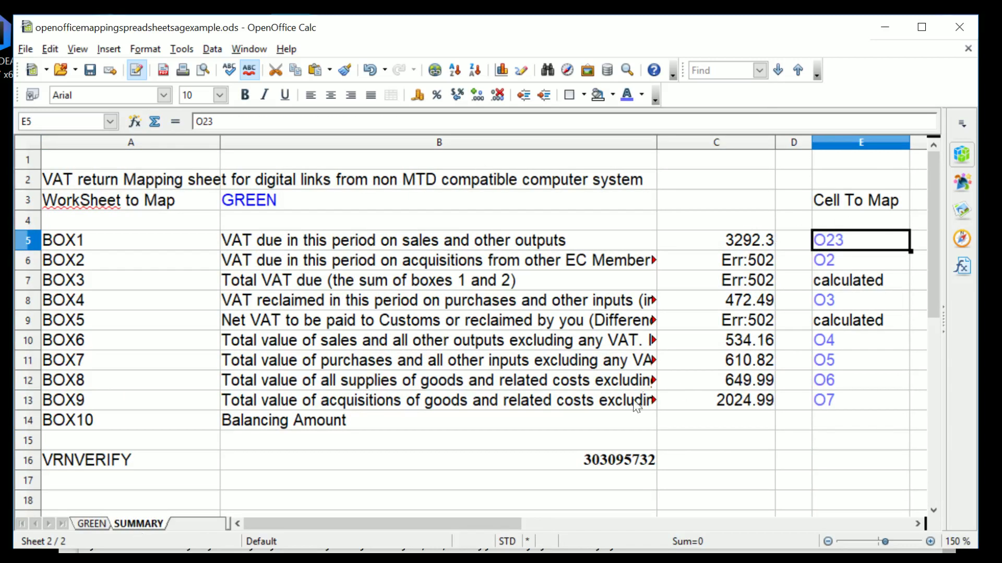
Check the GREEN column O totals and set the BOX2 reference in E6 to O27.
click(91, 524)
key(Down)
key(Down)
key(Down)
key(Down)
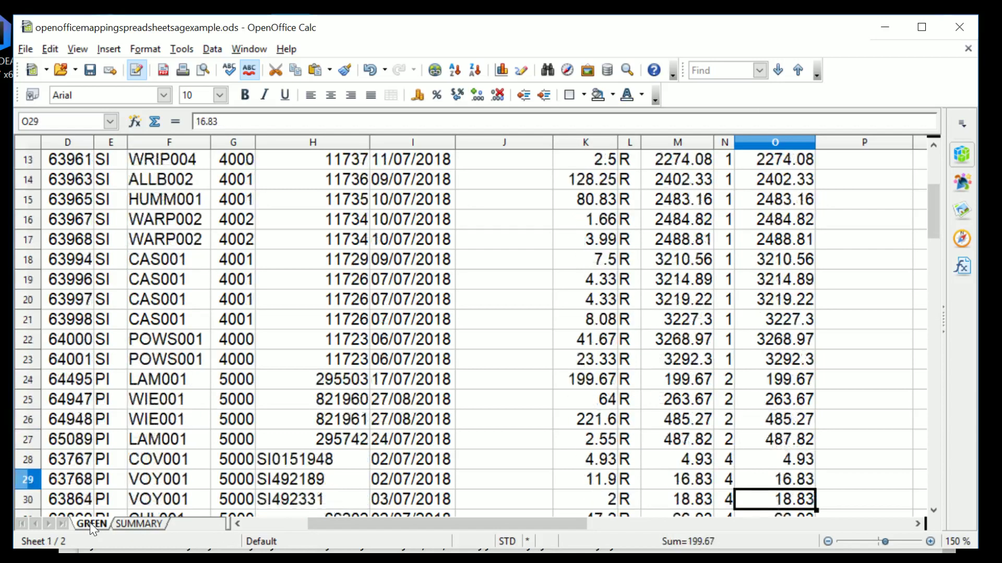
key(Down)
key(Down)
key(Down)
key(Up)
key(Up)
key(Up)
key(Up)
key(Up)
key(Up)
key(Up)
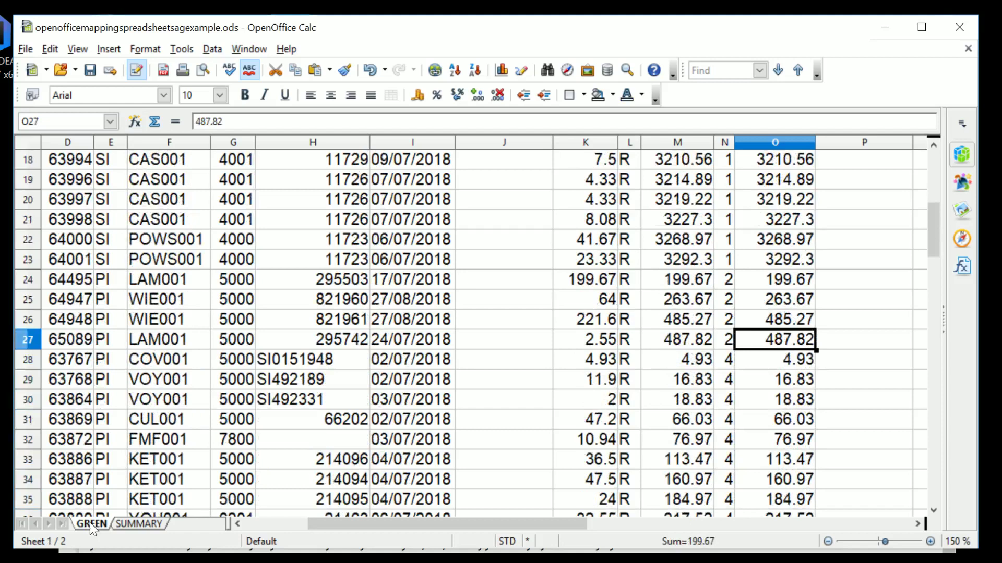
click(136, 523)
key(Down)
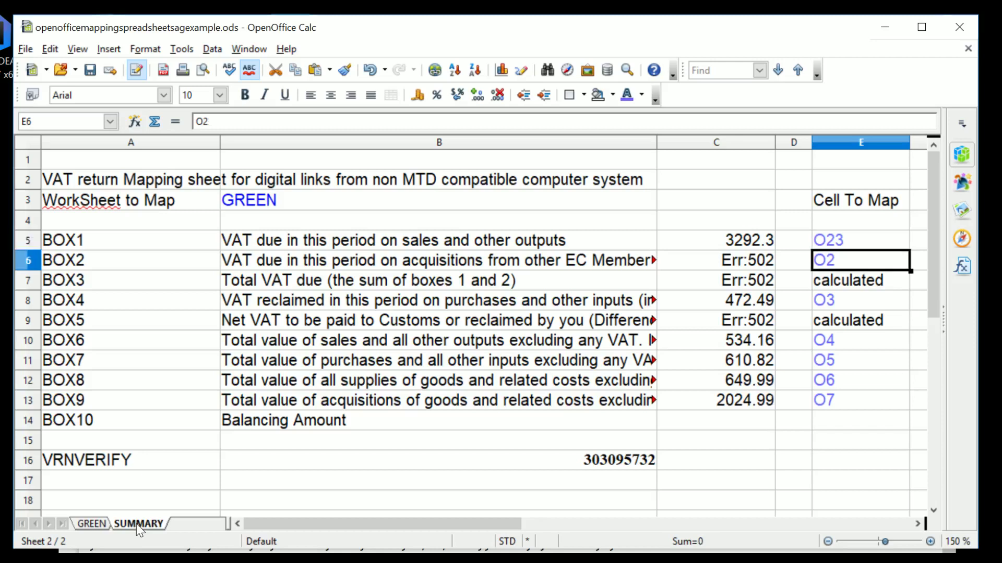
key(F2)
text(7)
key(Return)
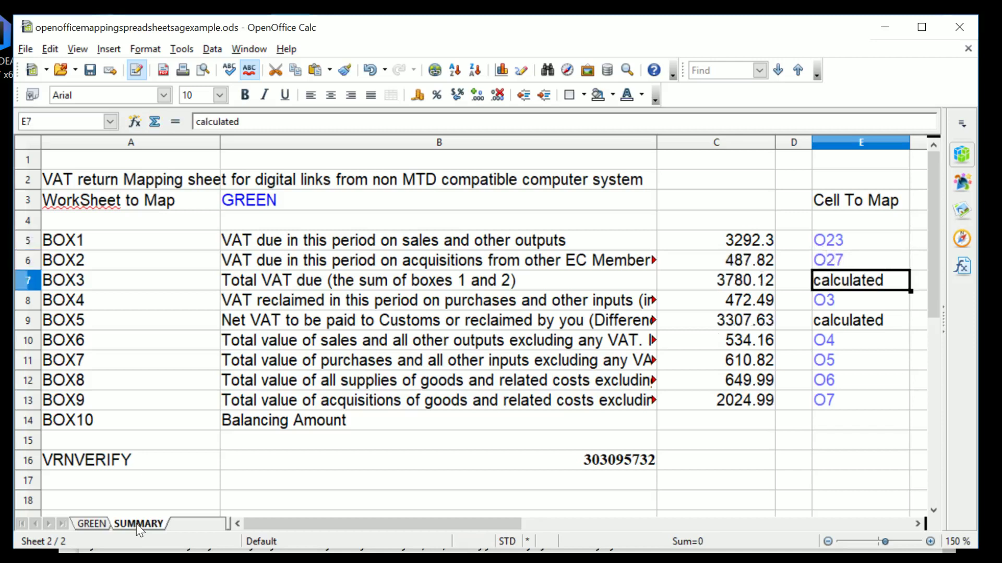
Look through the GREEN column O subtotals to find the BOX4 total.
key(Down)
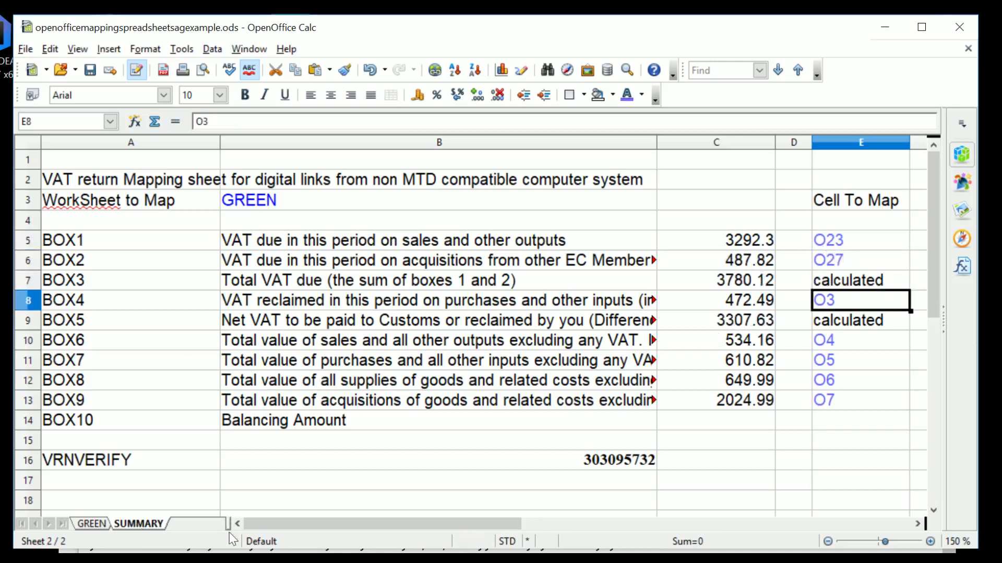
click(89, 524)
key(Down)
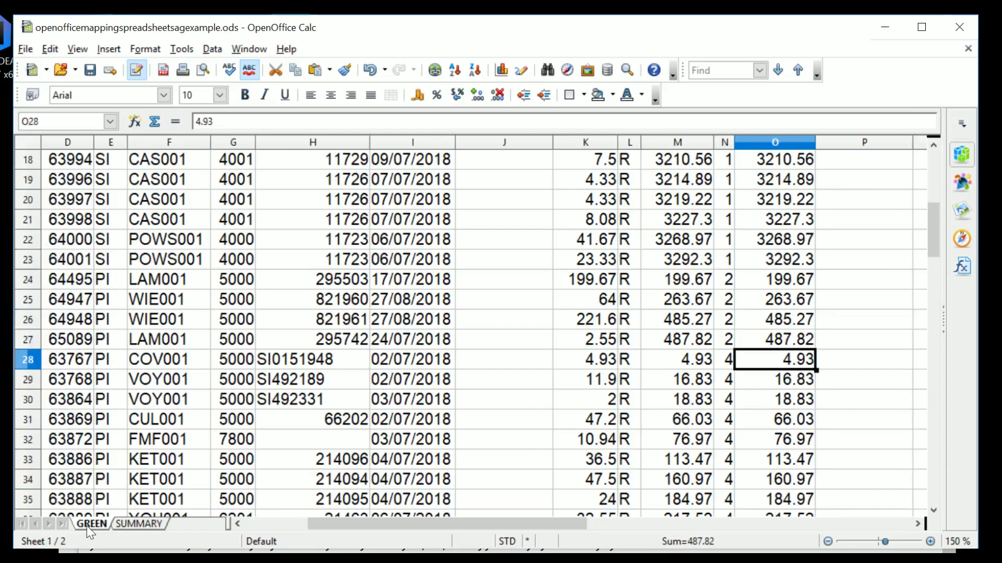
key(Down)
key(Down)
key(Down)
key(Down)
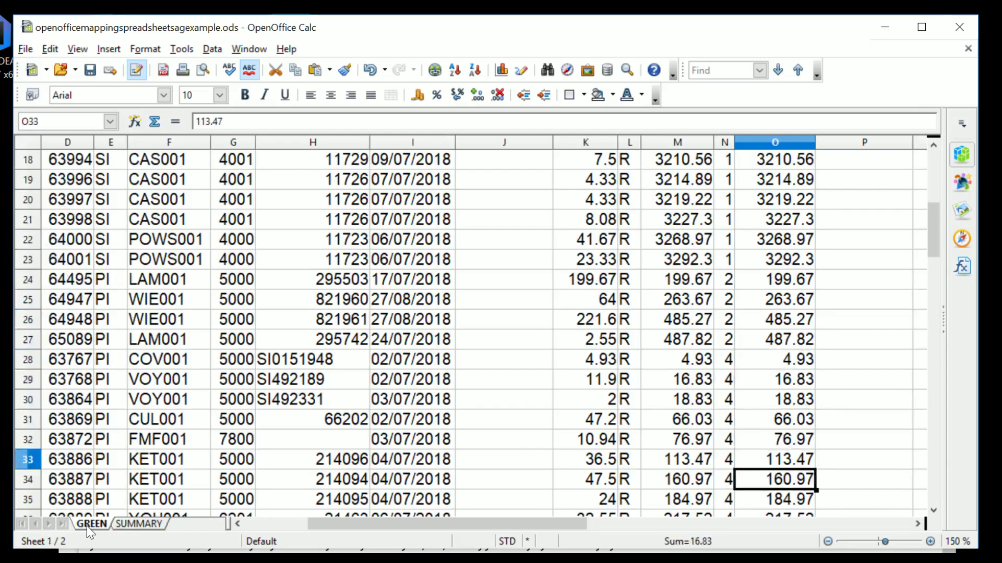
key(Down)
key(Down)
key(Down)
key(Up)
key(Up)
key(Up)
key(Up)
key(Up)
key(Up)
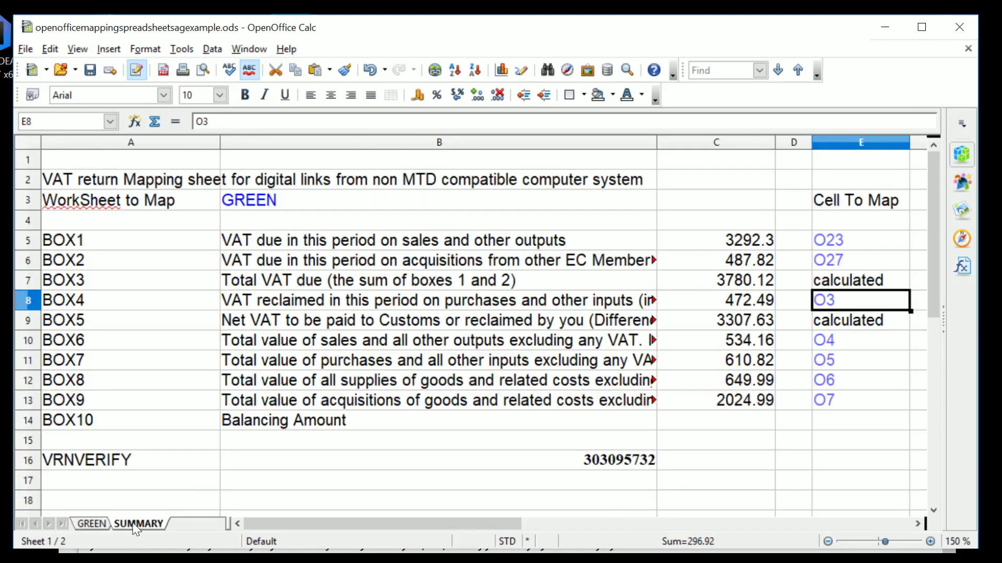
Set the BOX4 reference in E8 to O37, giving 296.92.
click(133, 526)
text(O27)
key(Return)
key(Up)
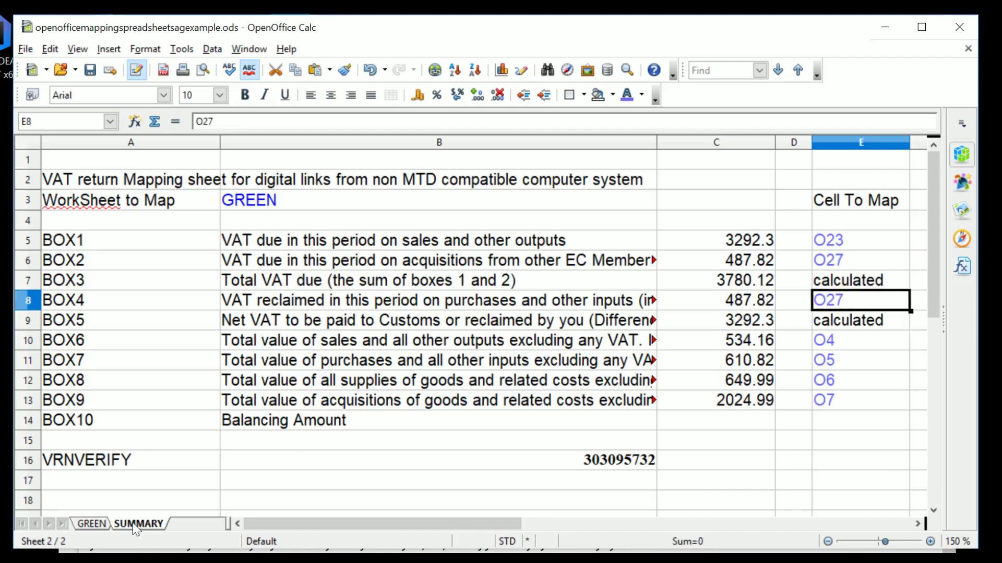
key(F2)
key(BackSpace)
key(BackSpace)
text(37)
Re-enter 'calculated' for BOX5 in E9 so it recalculates to 3483.2.
key(Return)
text(#)
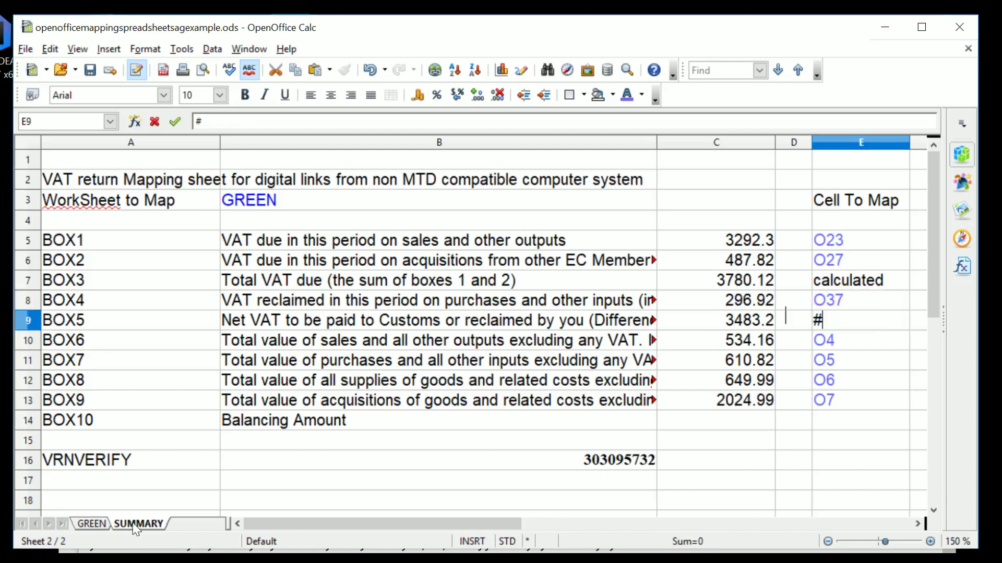
key(BackSpace)
text(c)
key(Return)
key(Up)
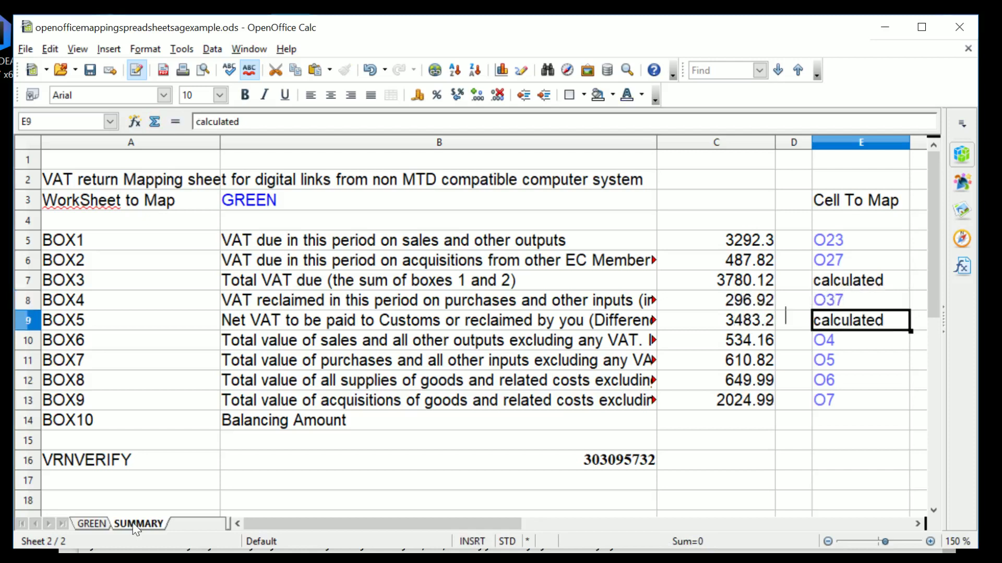
key(Return)
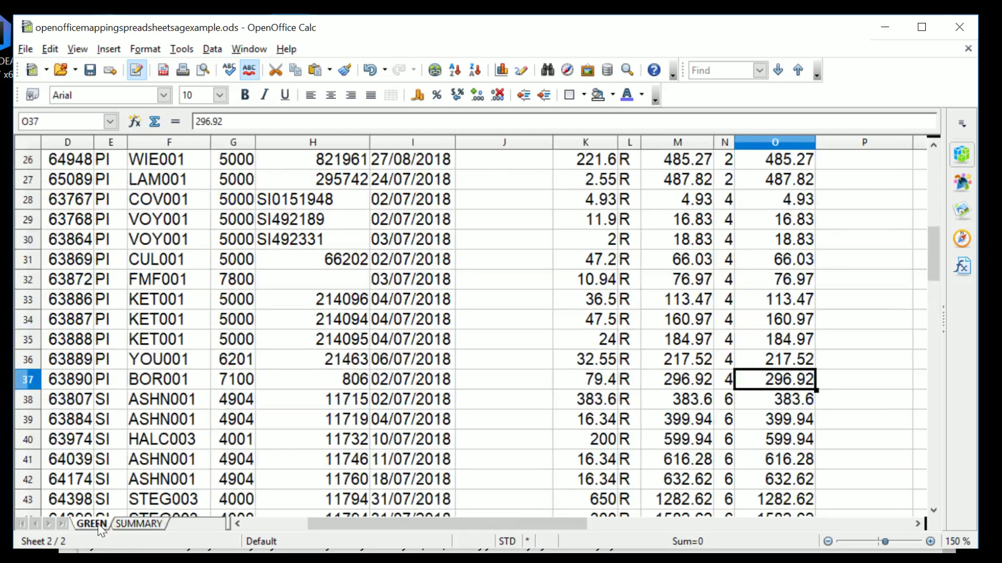
Find the subtotal in GREEN O82 and enter O82 as the BOX6 reference in E10.
click(94, 525)
key(Down)
key(Down)
key(Down)
key(Down)
key(Down)
key(Down)
key(Down)
key(Down)
key(Down)
key(Up)
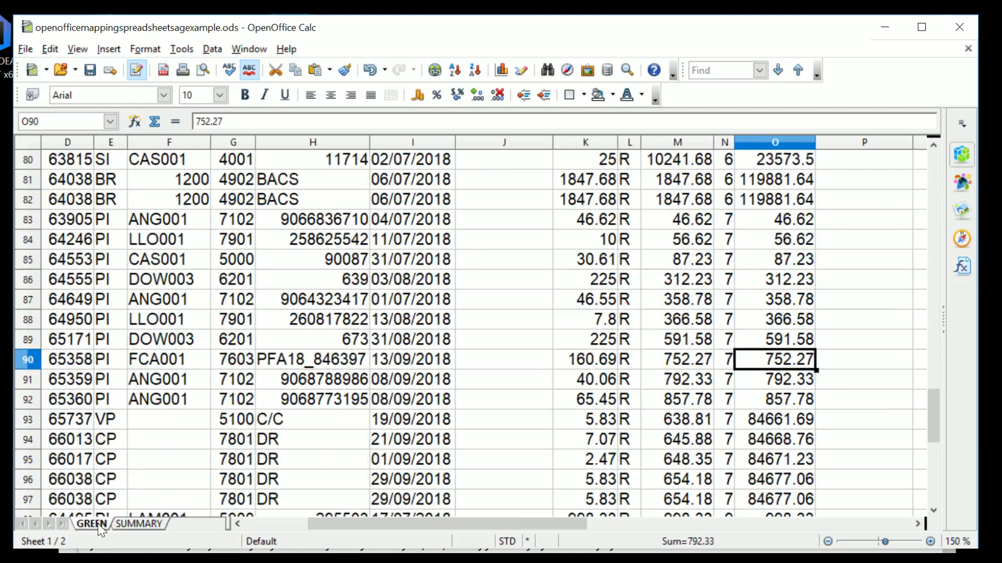
key(Up)
key(Up)
key(Up)
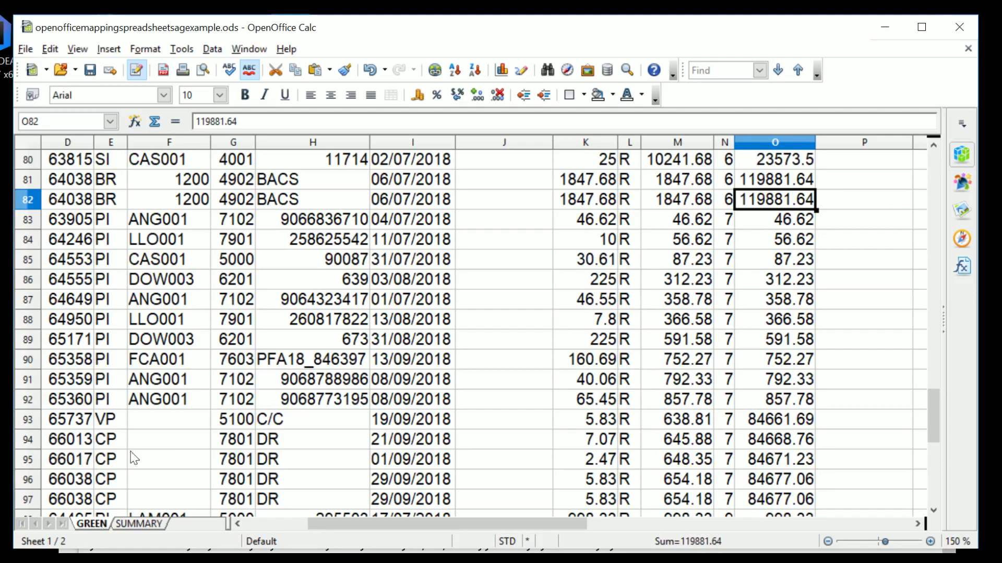
scroll(138, 462, up, 3)
click(139, 525)
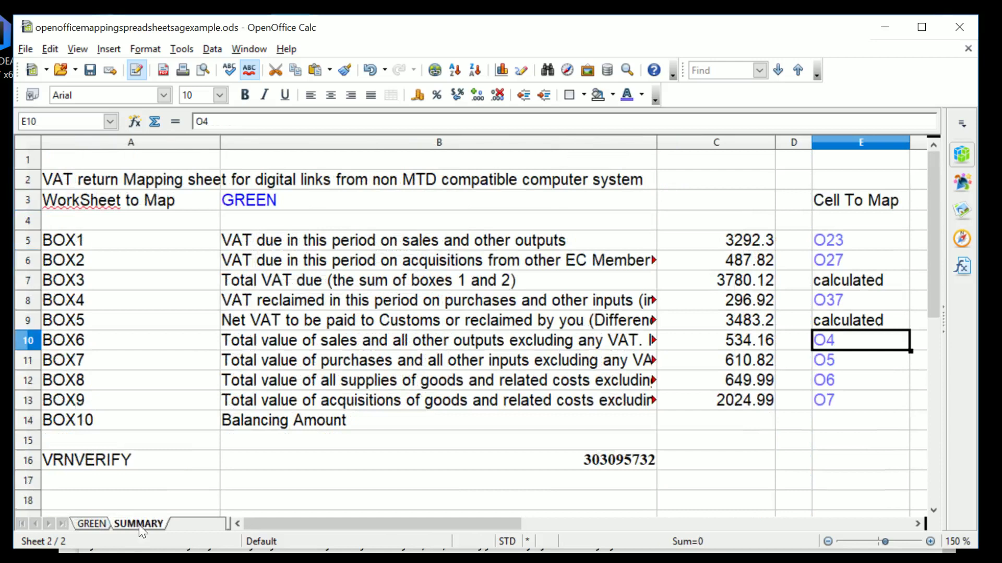
text(O82)
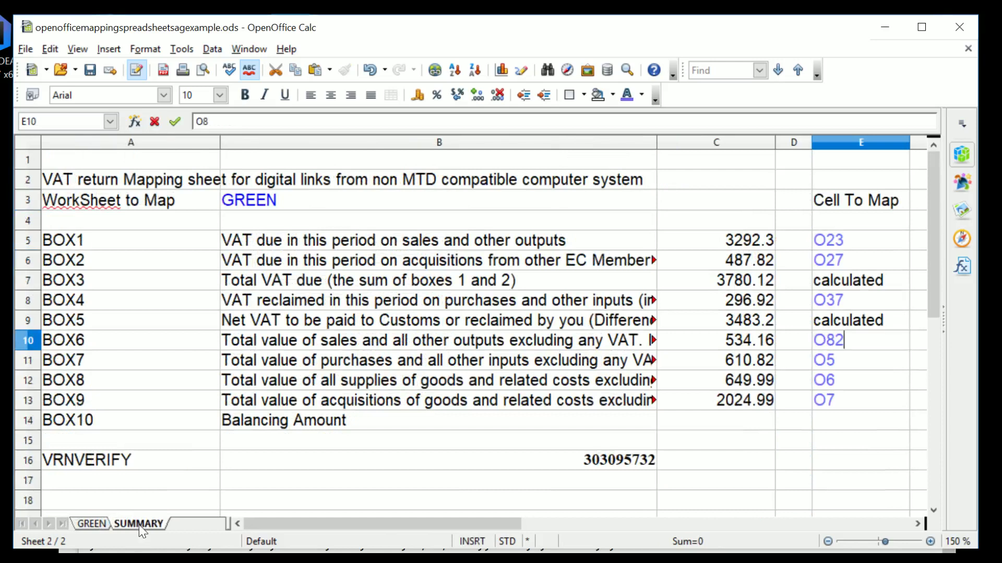
key(Return)
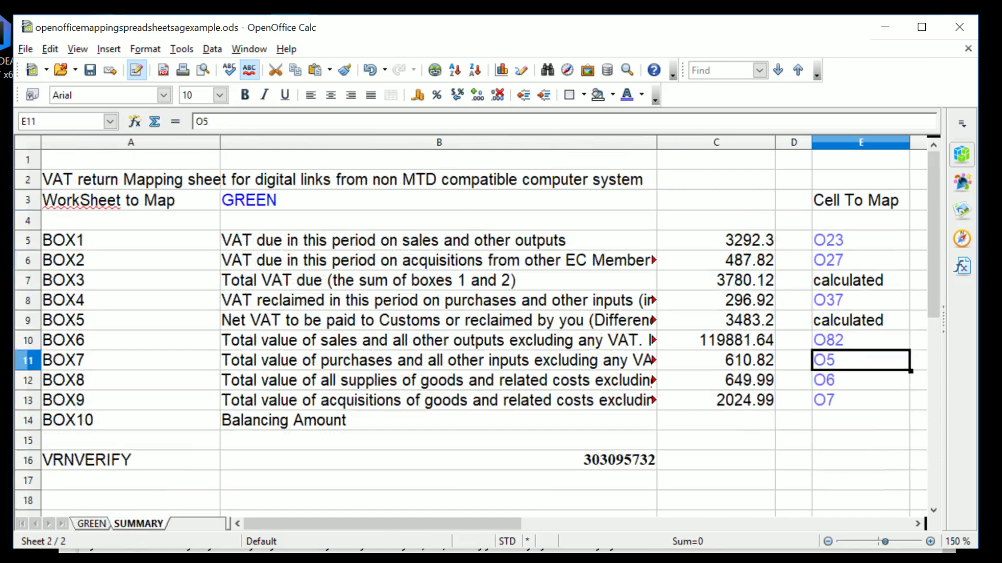
Locate the closing totals around O97 at the end of the GREEN data.
click(89, 520)
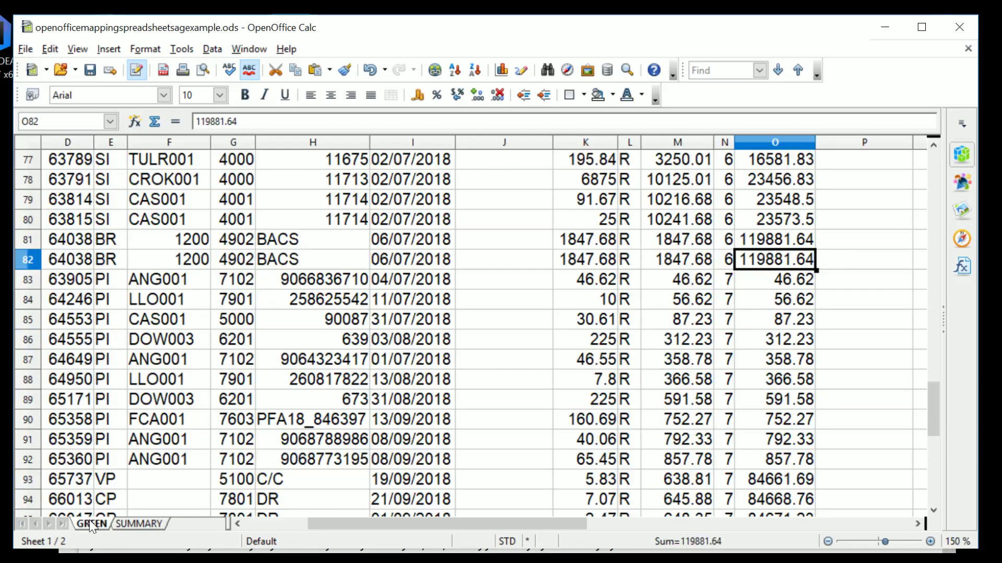
key(Down)
key(Down)
key(Down)
key(Down)
key(Down)
key(Down)
key(Down)
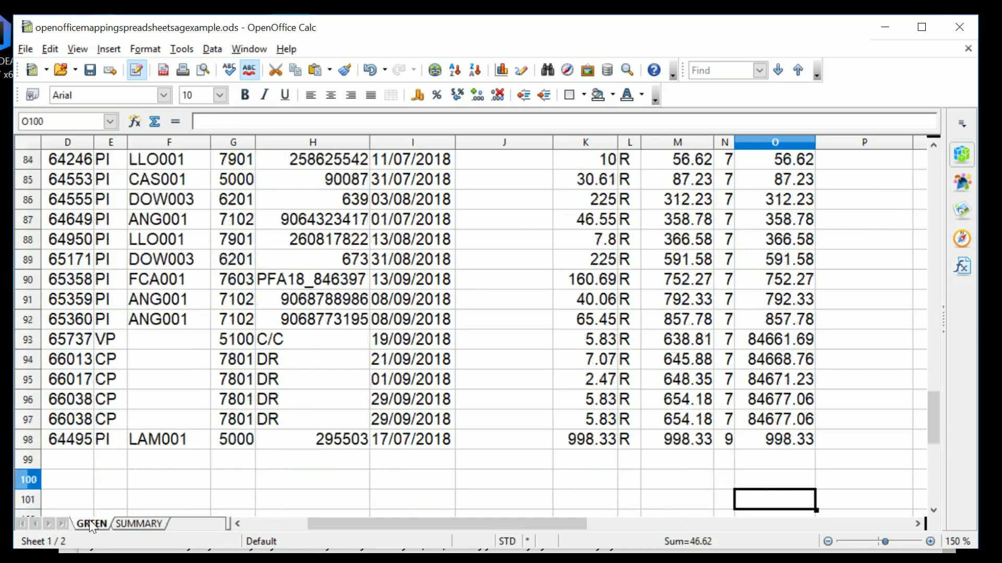
key(Down)
key(Down)
key(Up)
key(Up)
key(Up)
key(Up)
key(Up)
key(Up)
key(Down)
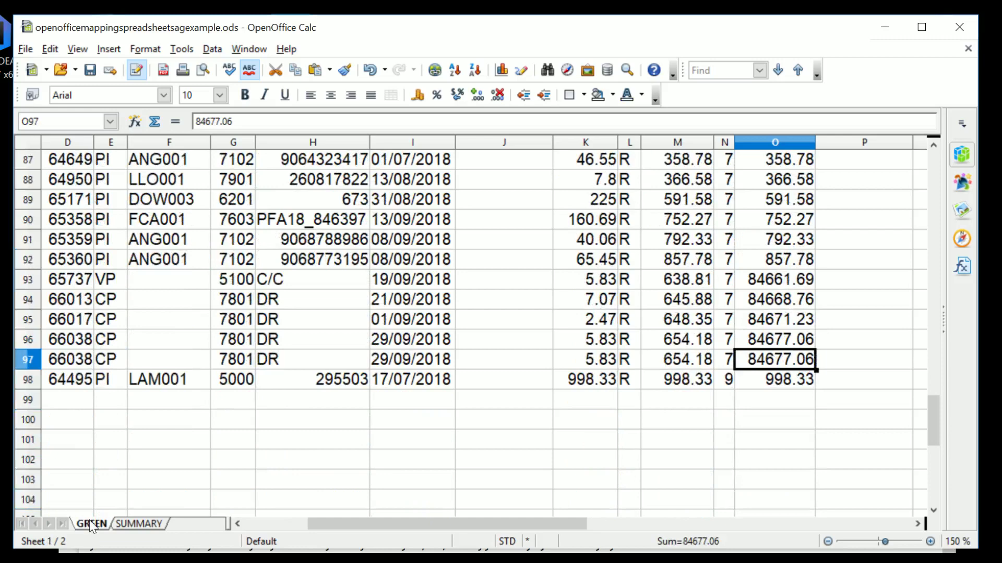
Enter O97 for BOX7, O98 for BOX9 and O99 for BOX8 on SUMMARY.
click(153, 525)
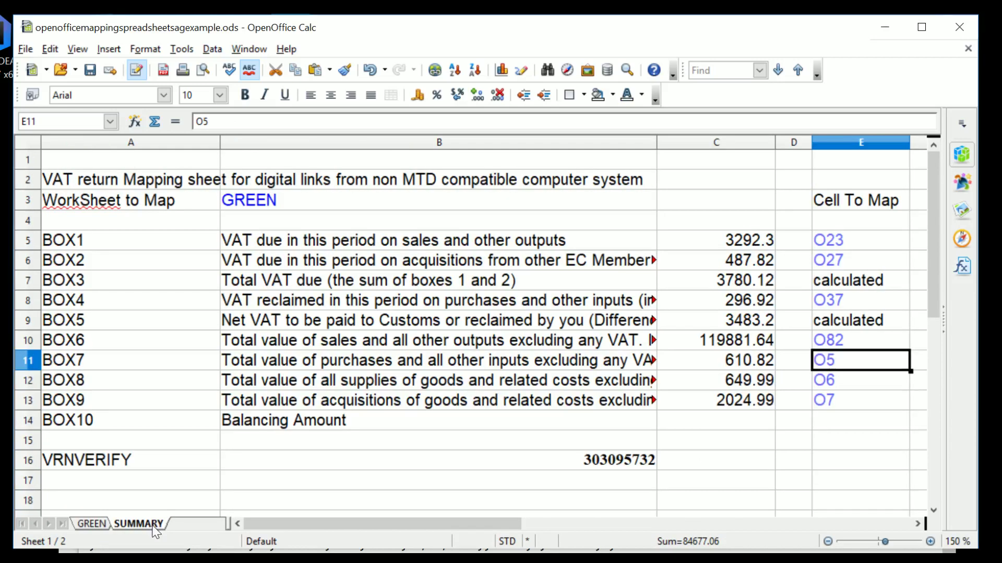
text(O97)
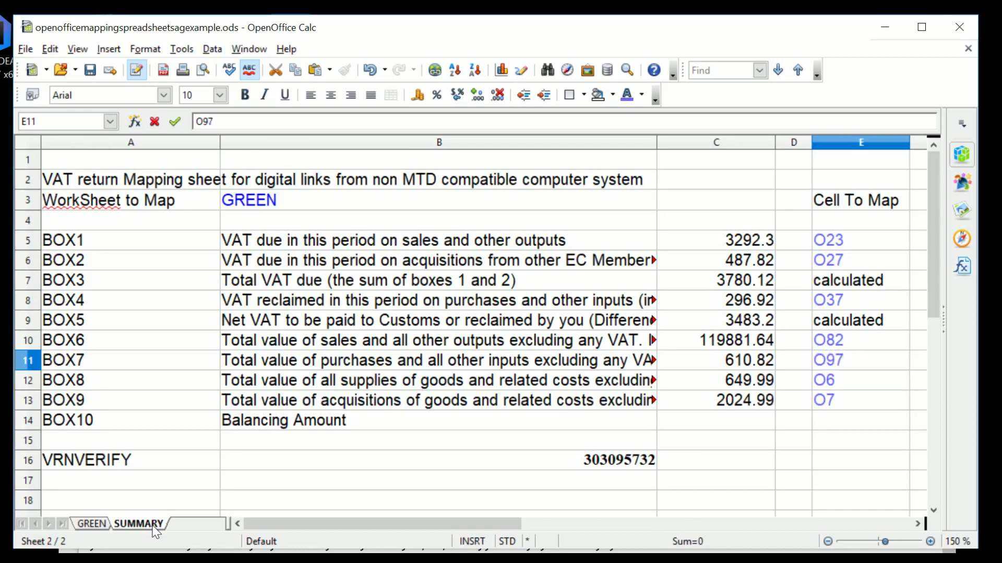
key(Return)
key(Return)
text(O98)
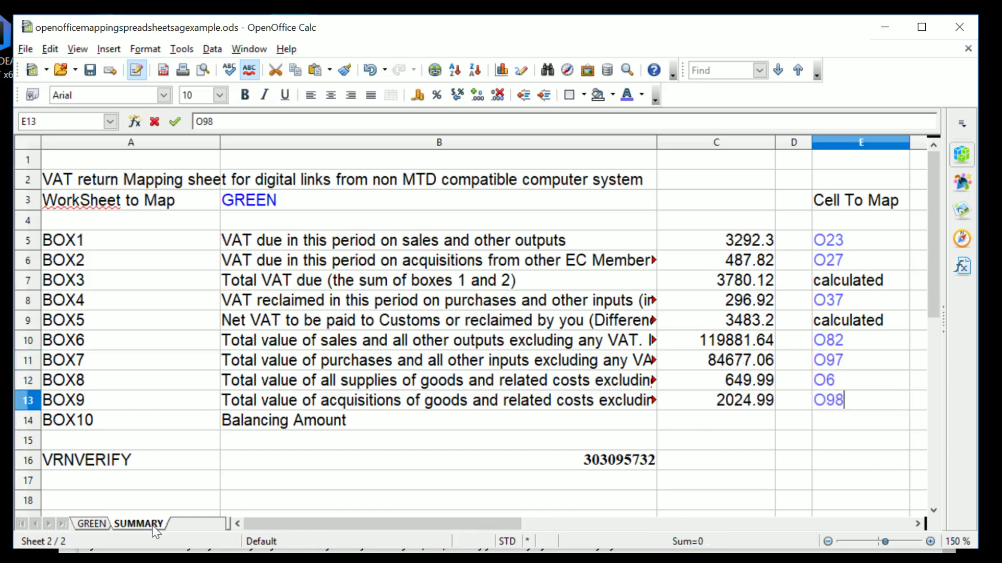
key(Return)
key(Up)
key(Up)
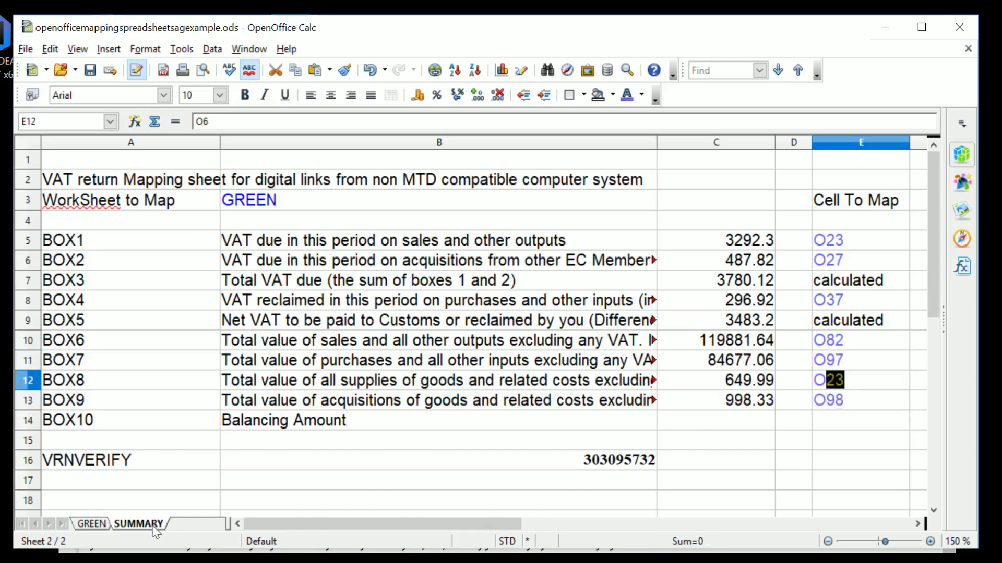
text(99)
key(Return)
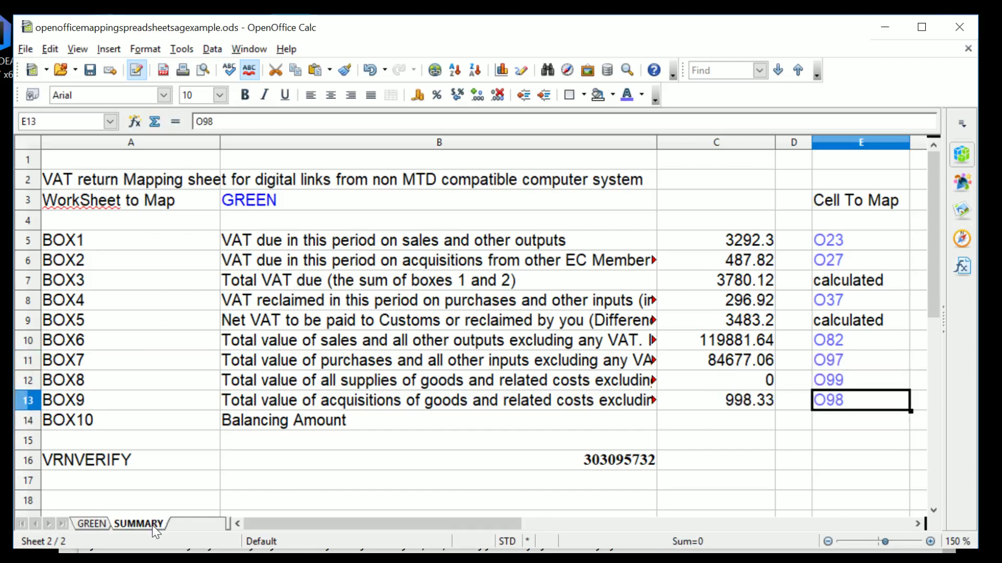